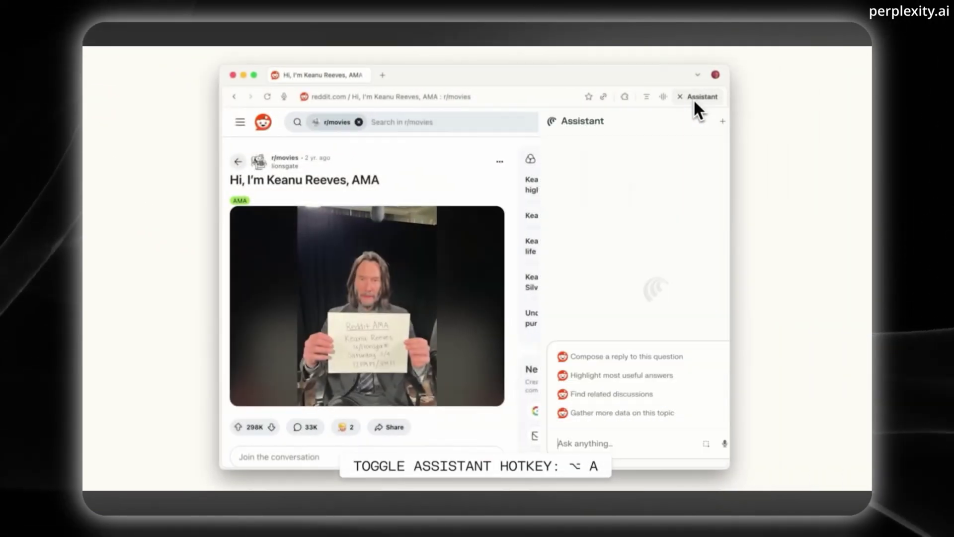
# Type 'Summarize all the answers in this' into the assistant's prompt box beside the Reddit AMA
pyautogui.write('Summarize al')
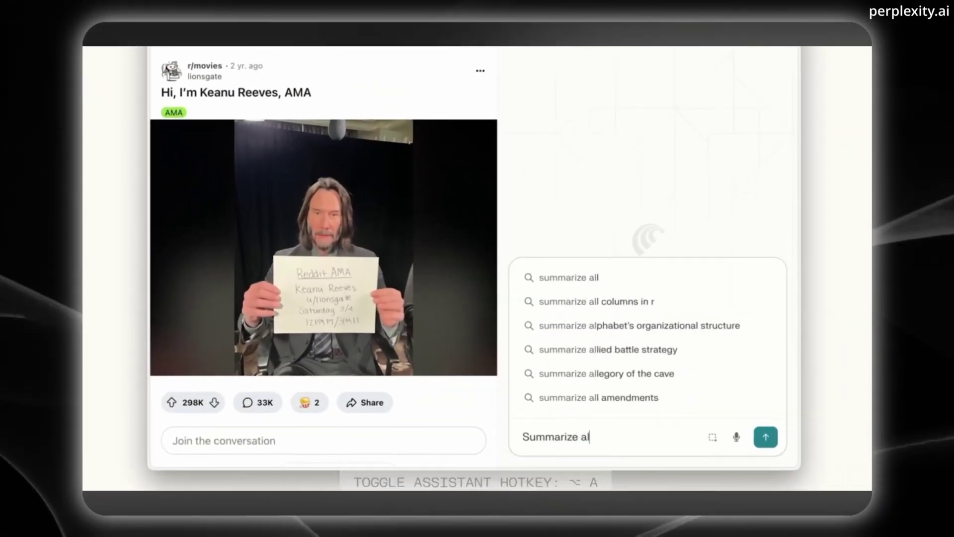
pyautogui.write('l the answers in this')
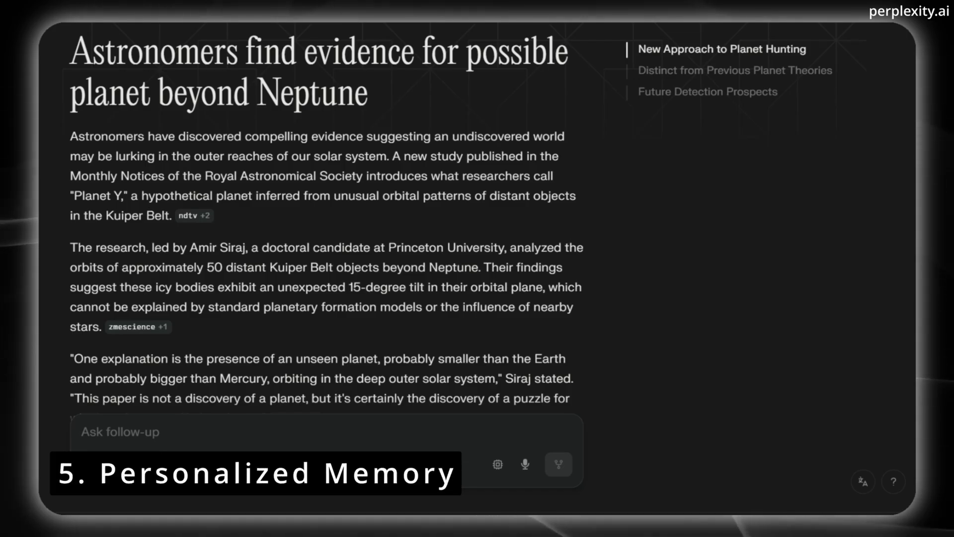
# Scroll down the planet article past its sources row and image
pyautogui.scroll(-7, 327, 214)
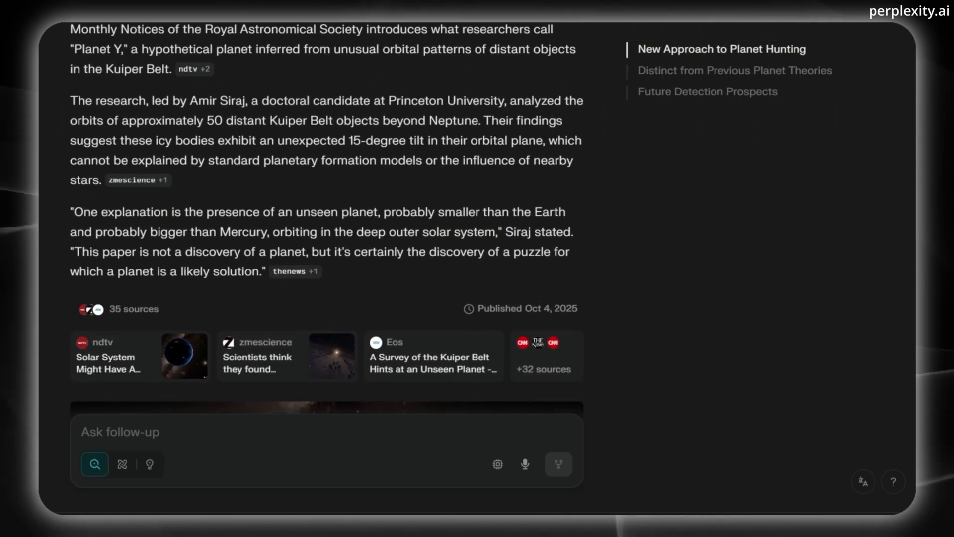
pyautogui.scroll(-5, 327, 298)
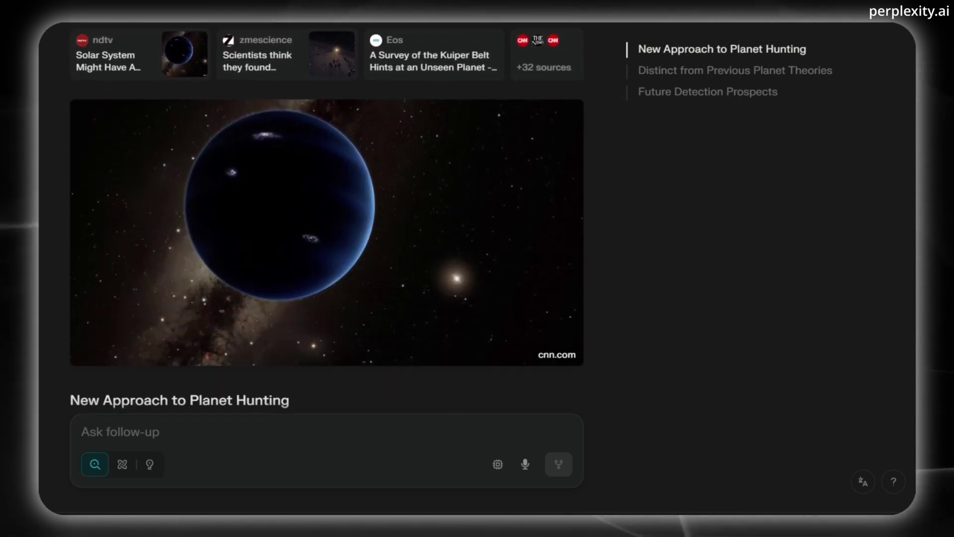
pyautogui.scroll(-6, 327, 248)
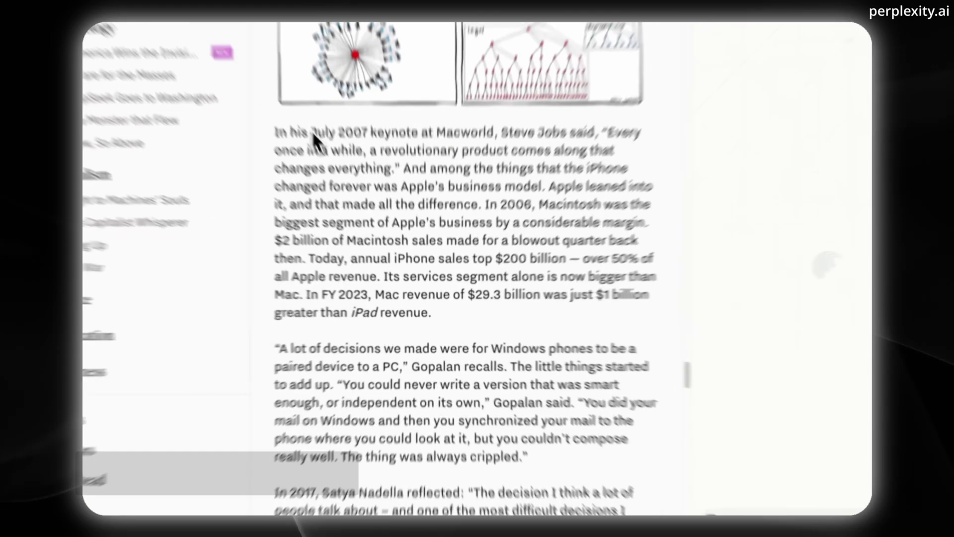
# Select the Steve Jobs keynote quote and ask the assistant to open this keynote on YouTube
pyautogui.moveTo(313, 135); pyautogui.dragTo(373, 158)
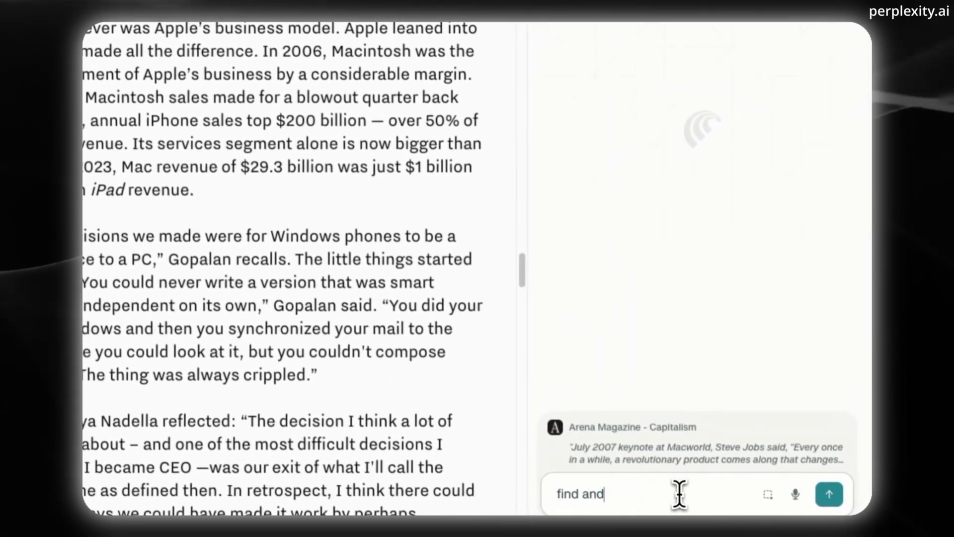
pyautogui.write('open this keynote on youtube')
pyautogui.press('Return')
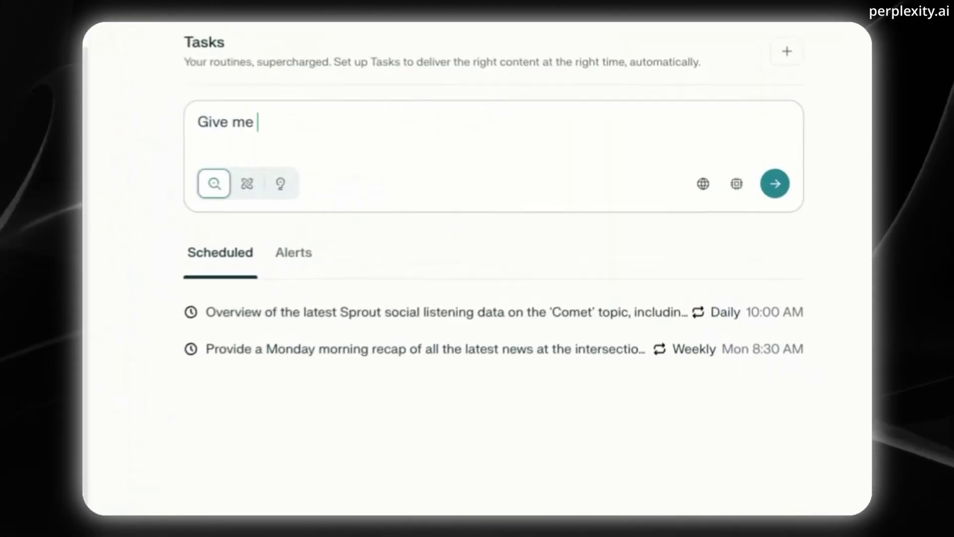
# Turn a morning summary request into a daily scheduled task set for 8:00 AM
pyautogui.write("a summary of all the emails in my inbox this morning and today's meetings")
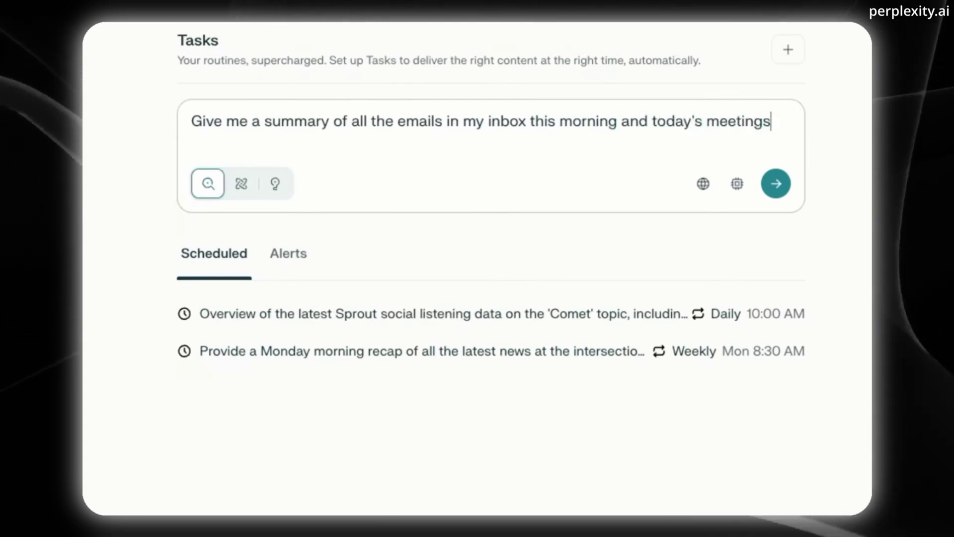
pyautogui.click(774, 187)
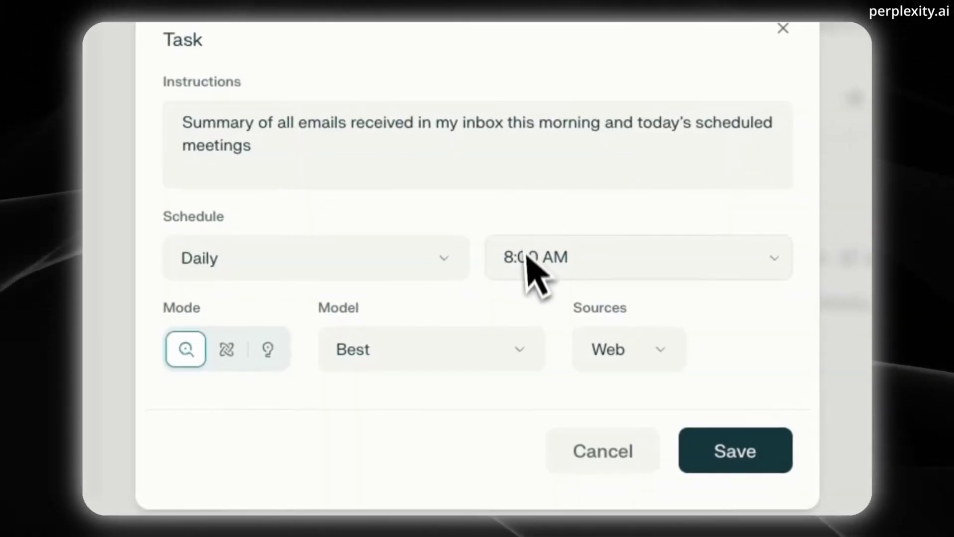
pyautogui.click(611, 258)
pyautogui.scroll(-5, 575, 458)
pyautogui.scroll(-3, 558, 504)
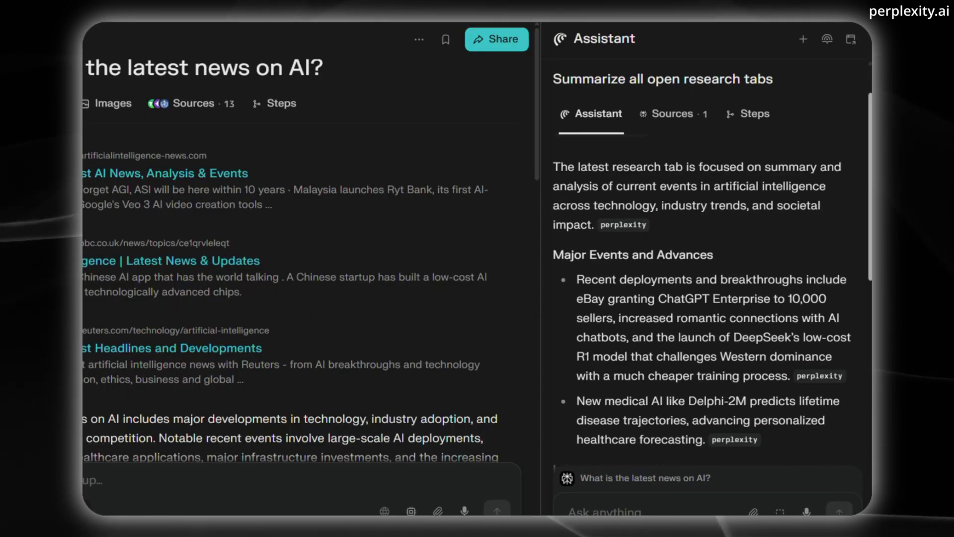
# Scroll through the assistant's summary of the open AI research tabs
pyautogui.scroll(-6, 870, 390)
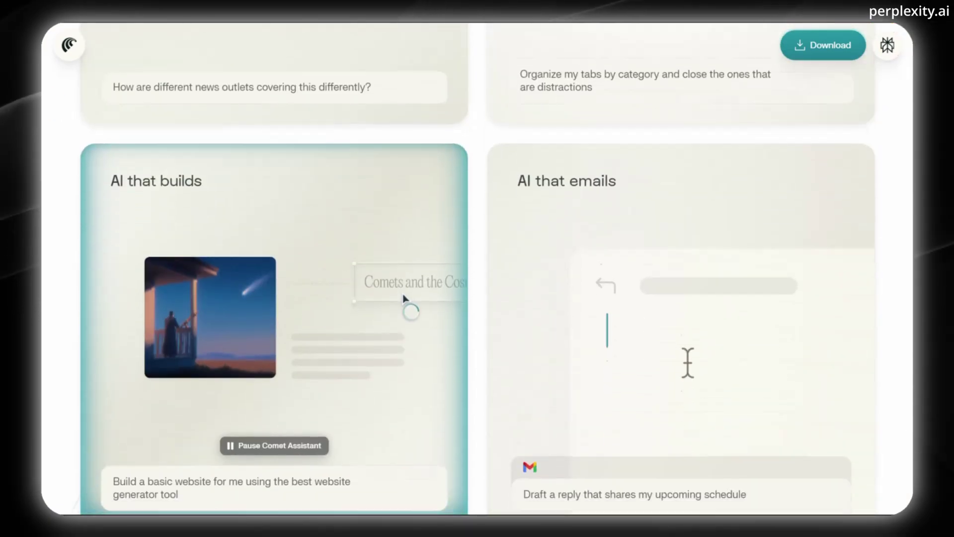
# Scroll the page, then summarize the current webpage with Option+S
pyautogui.scroll(-10, 477, 268)
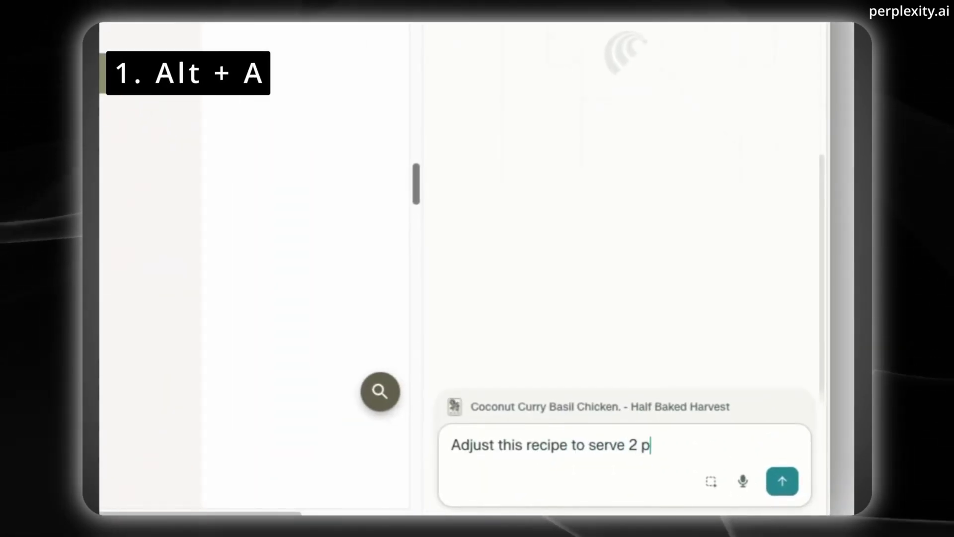
pyautogui.press('Return')
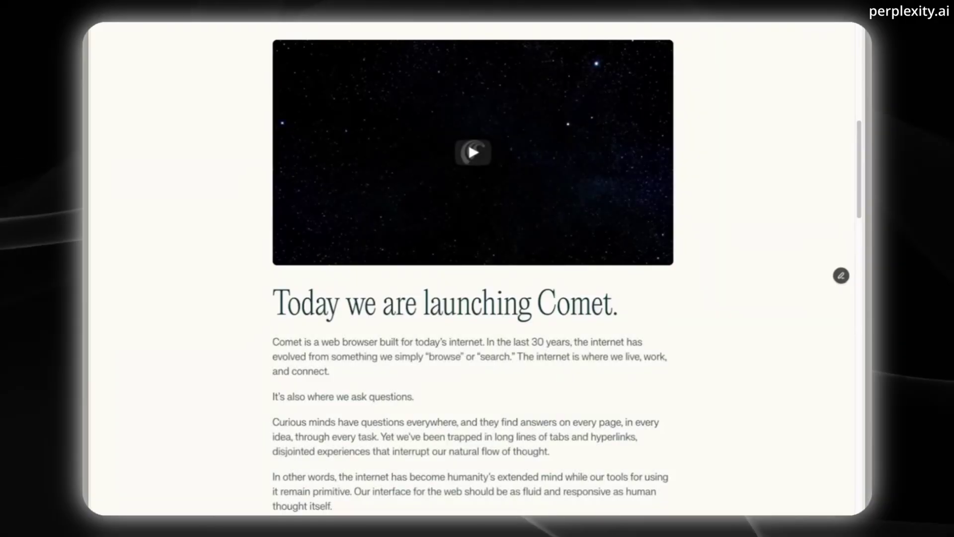
pyautogui.hotkey('alt', 's')
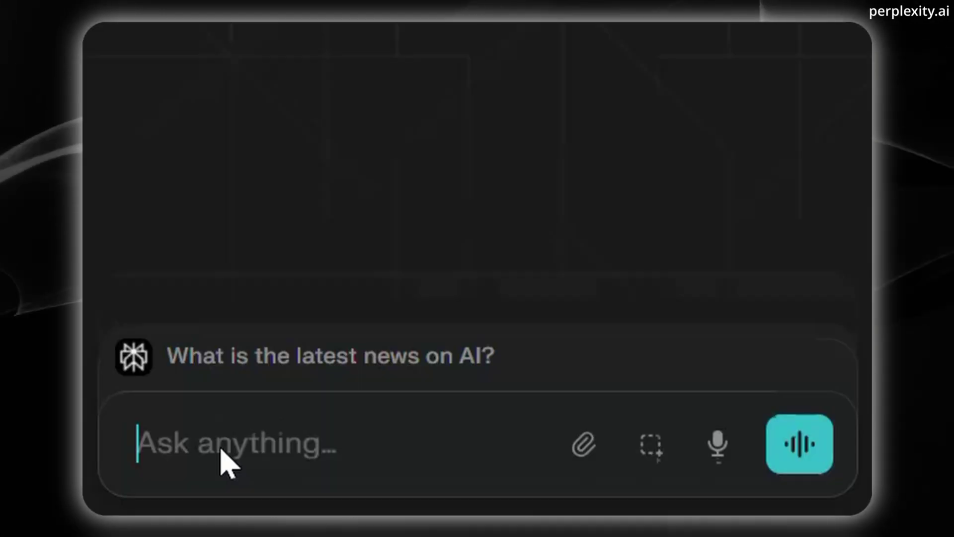
# Send 'Summarize all open research tabs' to the assistant and read through its AI-events answer
pyautogui.write('Summarize all open research tabs')
pyautogui.moveTo(136, 382); pyautogui.dragTo(660, 362)
pyautogui.press('Right')
pyautogui.click(770, 448)
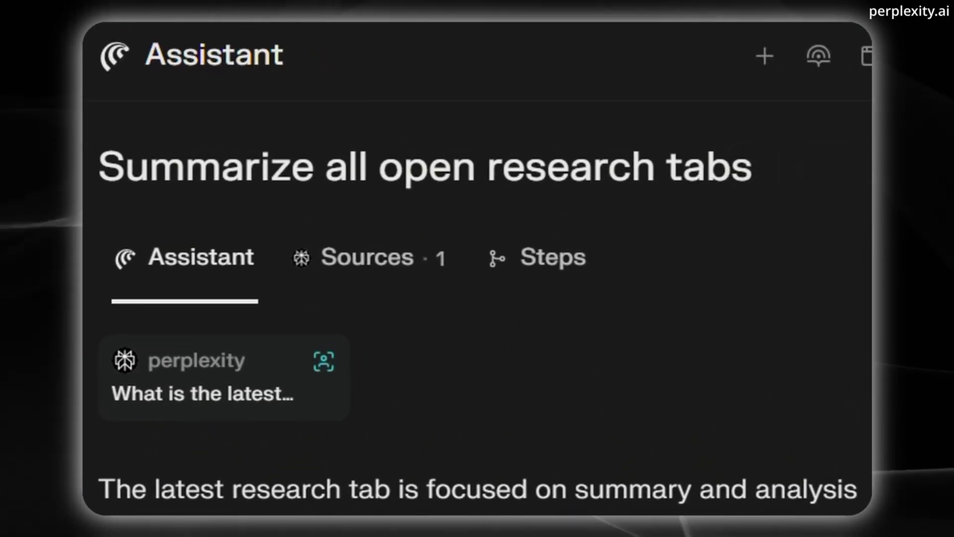
pyautogui.scroll(-1, 477, 378)
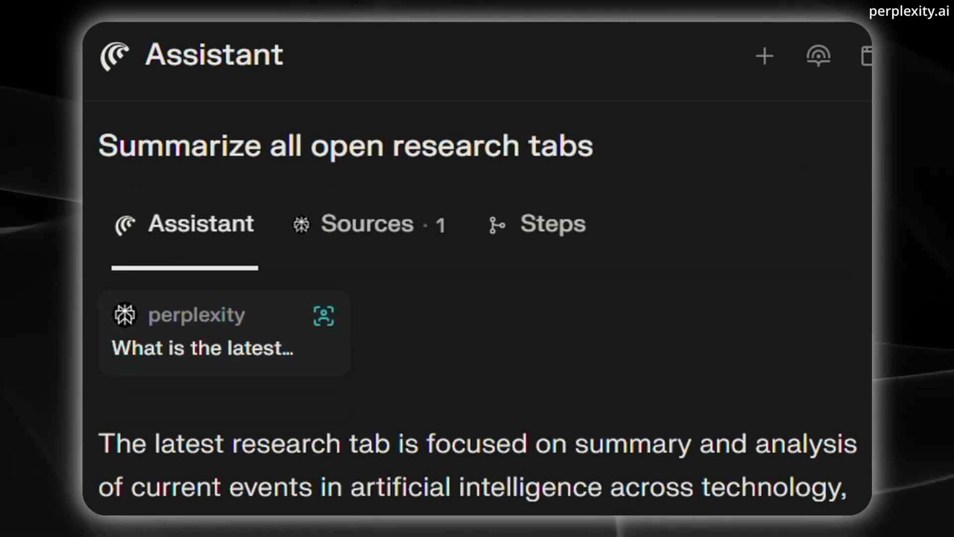
pyautogui.scroll(-3, 478, 377)
pyautogui.scroll(-8, 477, 387)
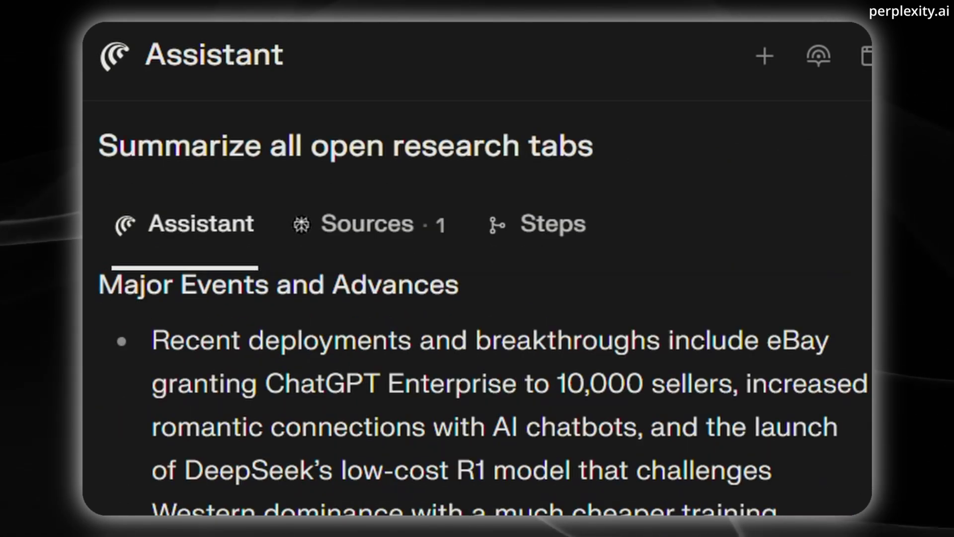
pyautogui.scroll(-8, 477, 388)
pyautogui.scroll(-3, 477, 388)
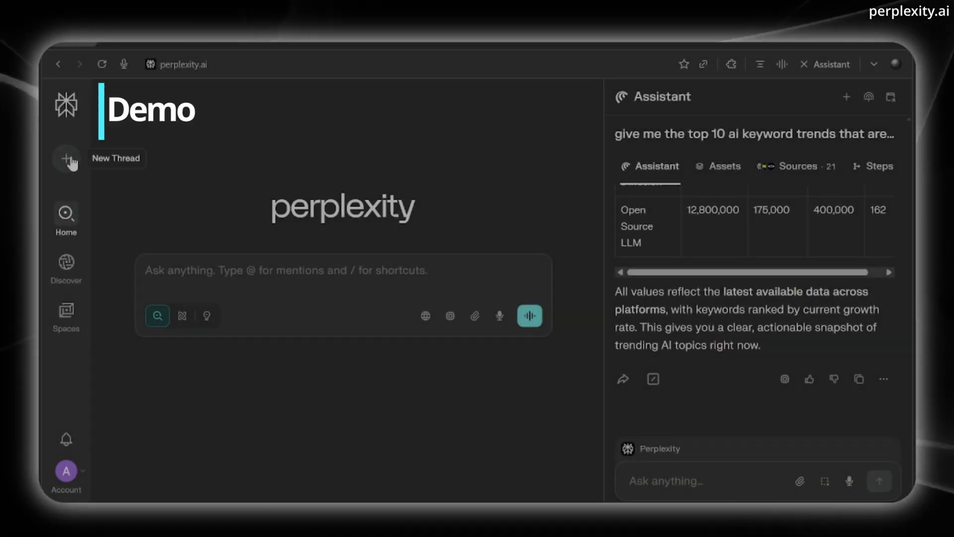
# Start a new question tagging the SEO Keyword Trend Radar tab, asking for the 10 latest AI keywords trending this past week
pyautogui.click(386, 268)
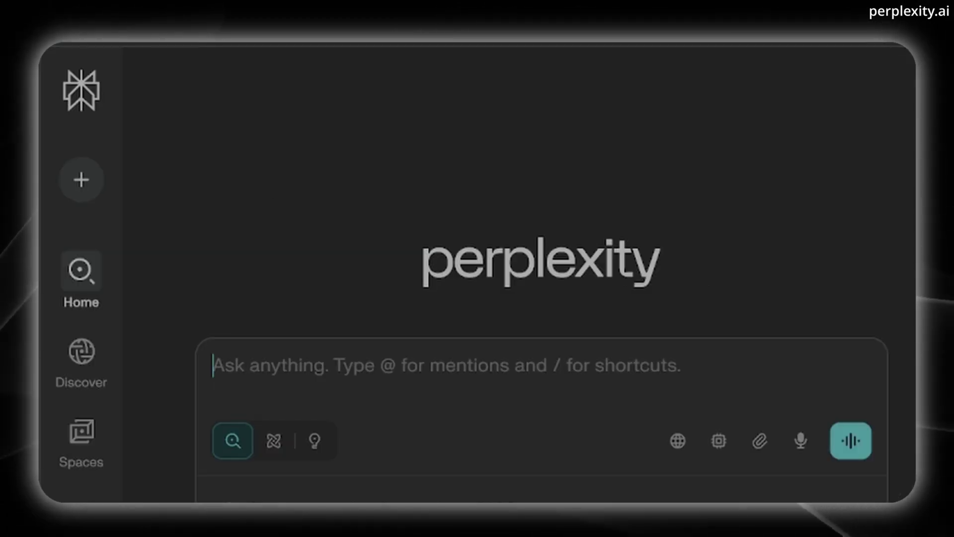
pyautogui.write('@SEO')
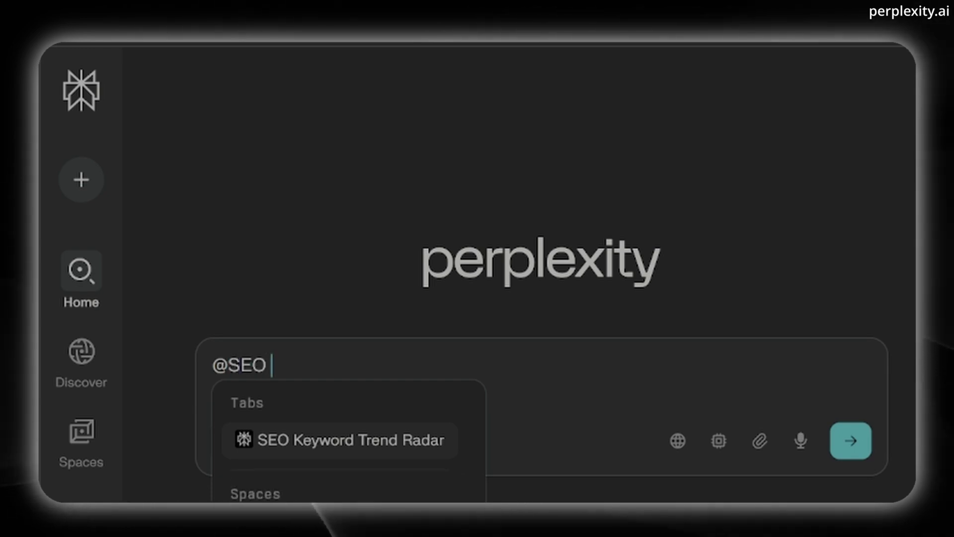
pyautogui.press('Return')
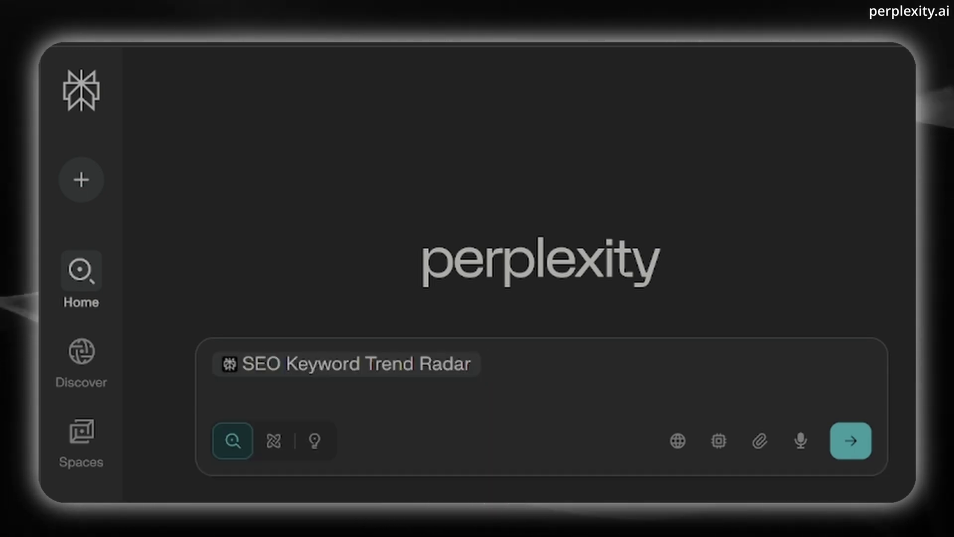
pyautogui.write('show me the latest')
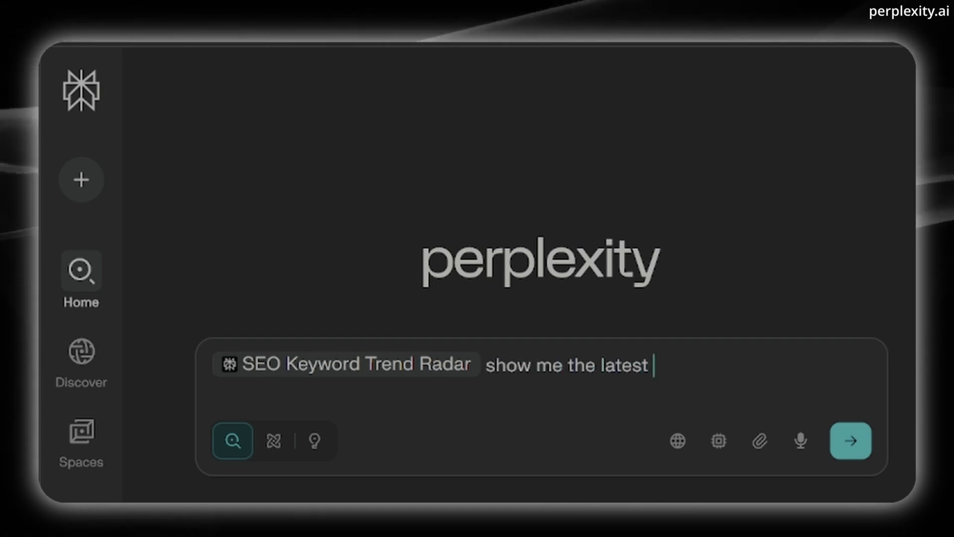
pyautogui.write(' 10 AI keywoards')
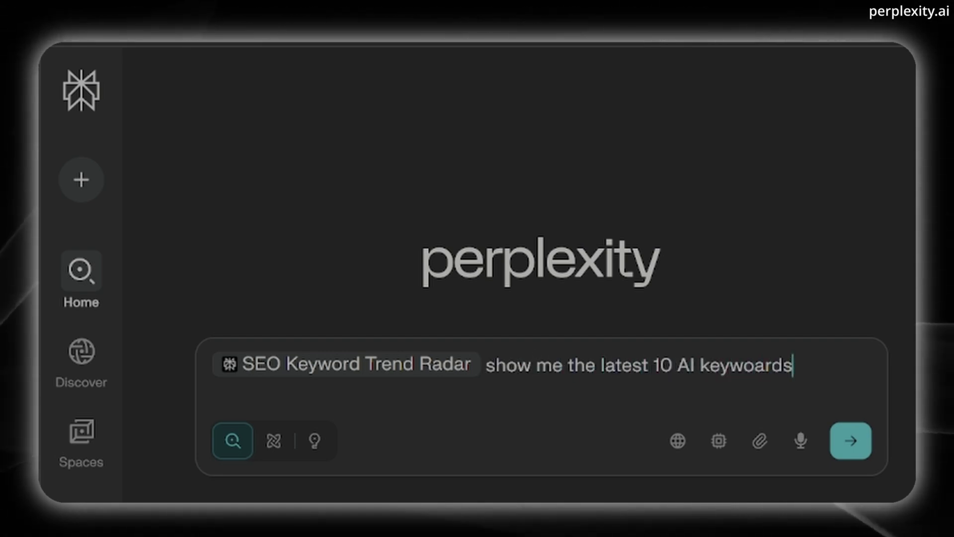
pyautogui.press('BackSpace')
pyautogui.press('BackSpace')
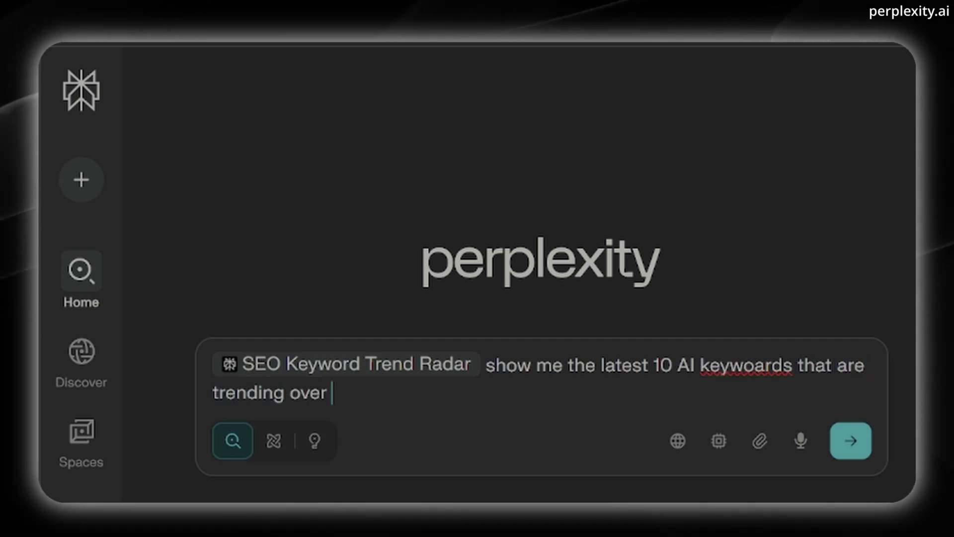
pyautogui.write('ek')
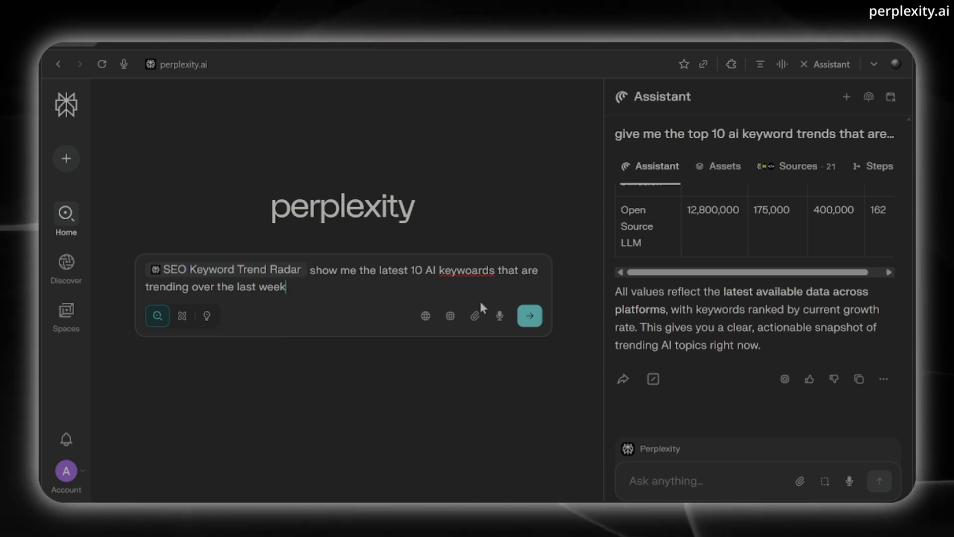
# Submit the trending-keywords question, then ask for the data in a table sorted by highest keyword traffic
pyautogui.press('Return')
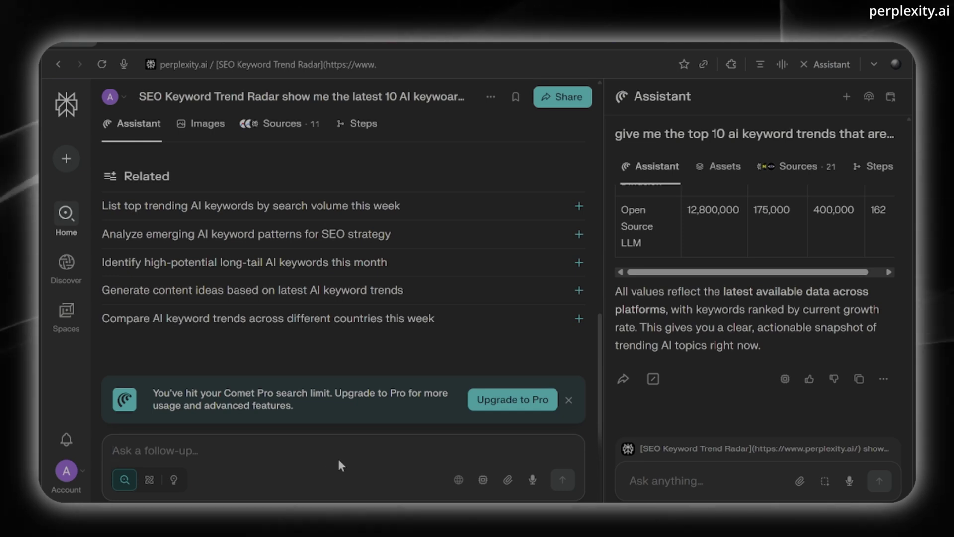
pyautogui.write('ora')
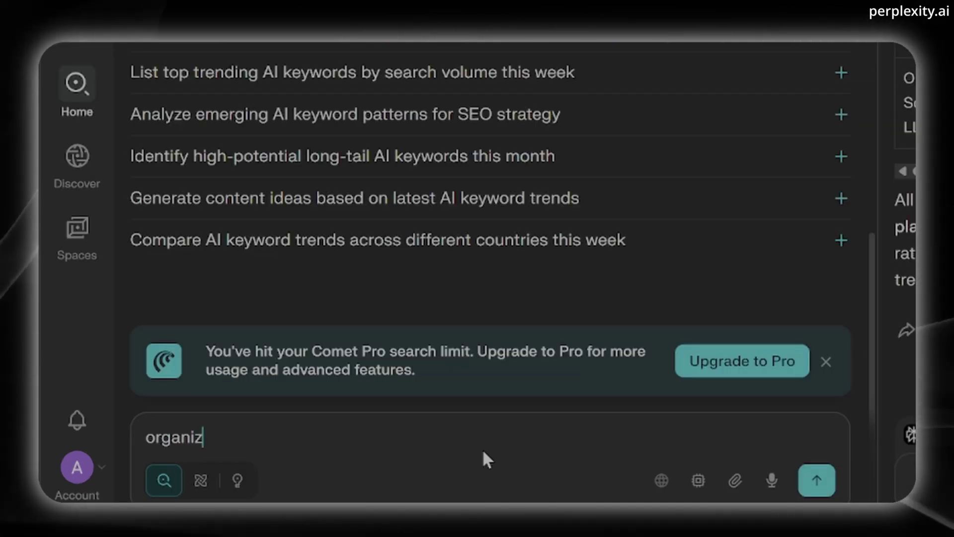
pyautogui.write('anize my data in a table according to the highest keywo')
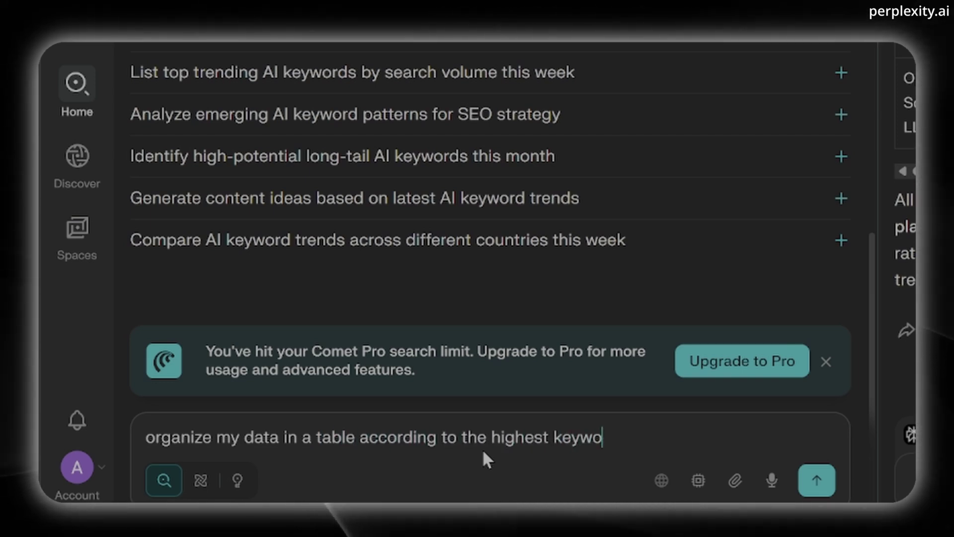
pyautogui.write('rd traffic that had t')
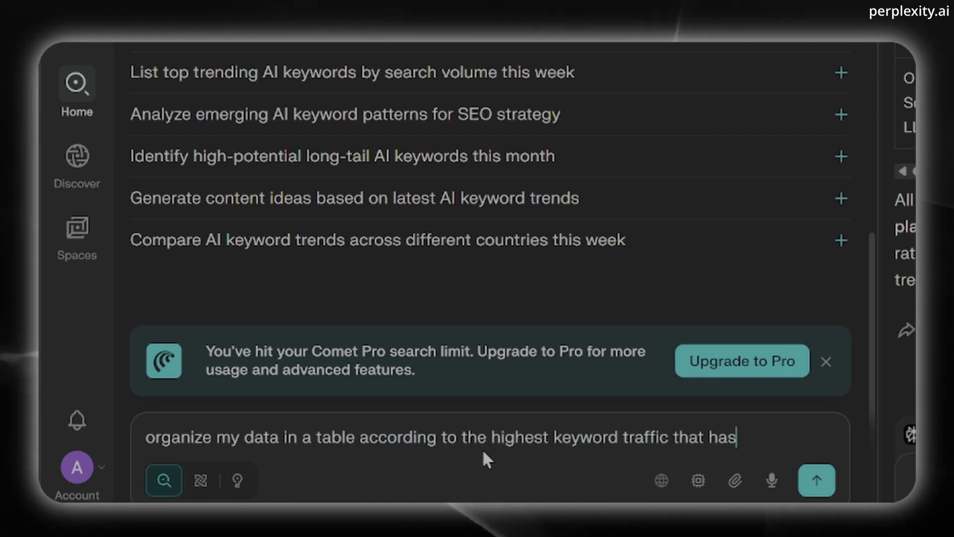
pyautogui.write('he greatest change over the last 30 dys')
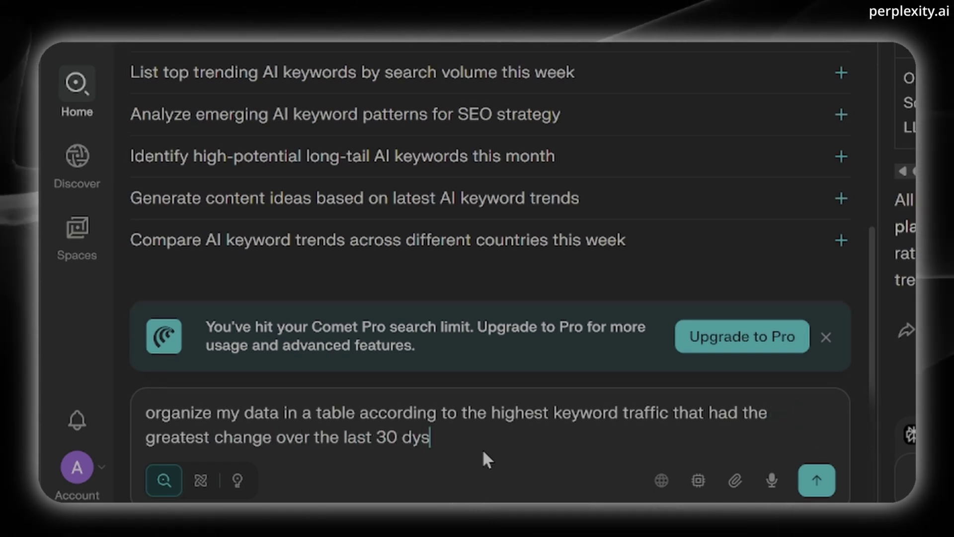
pyautogui.press('Return')
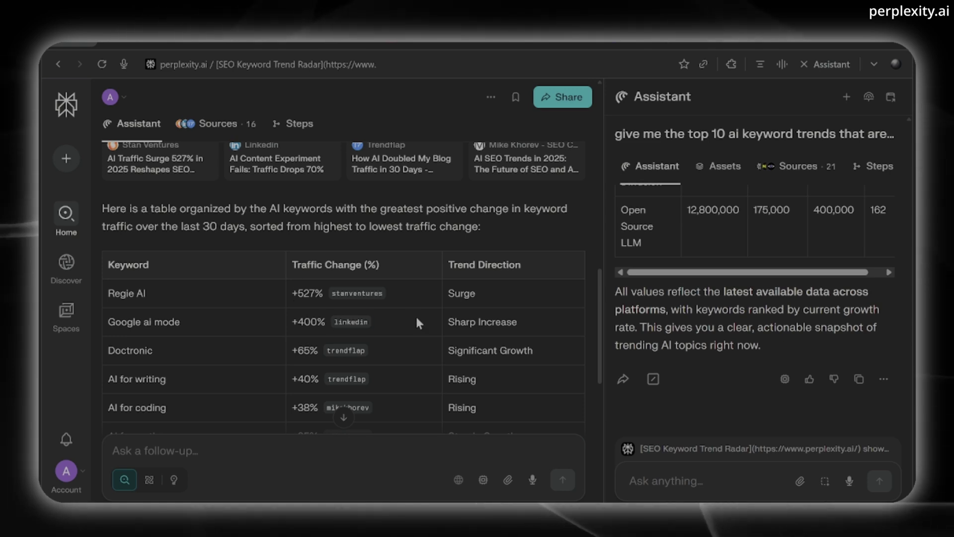
pyautogui.scroll(-1, 415, 314)
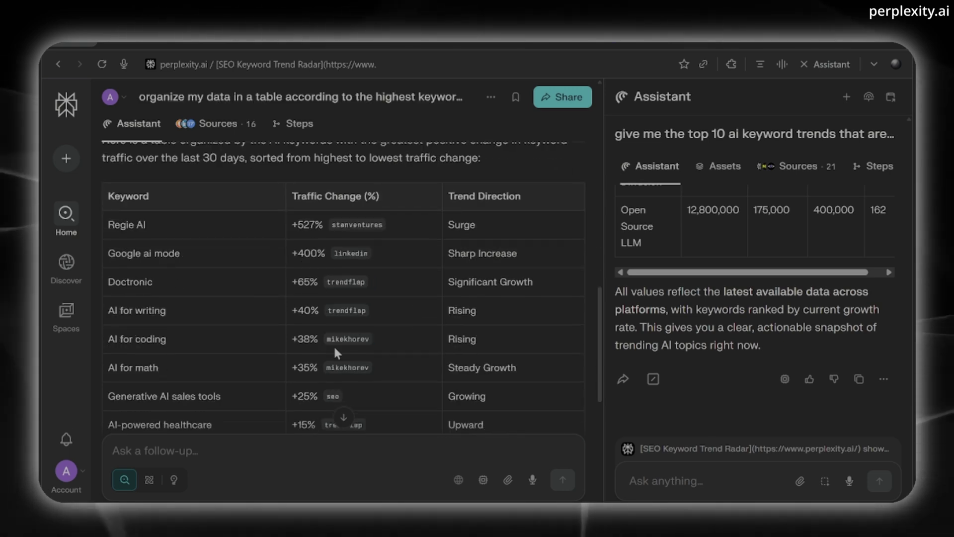
pyautogui.moveTo(348, 314)
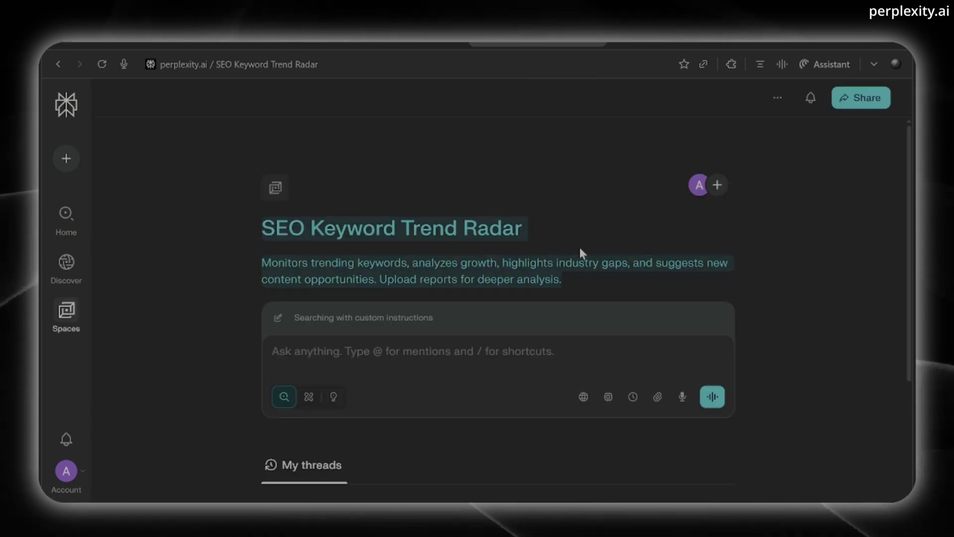
# Go back to the SEO Keyword Trend Radar space and create a new blank space
pyautogui.click(600, 234)
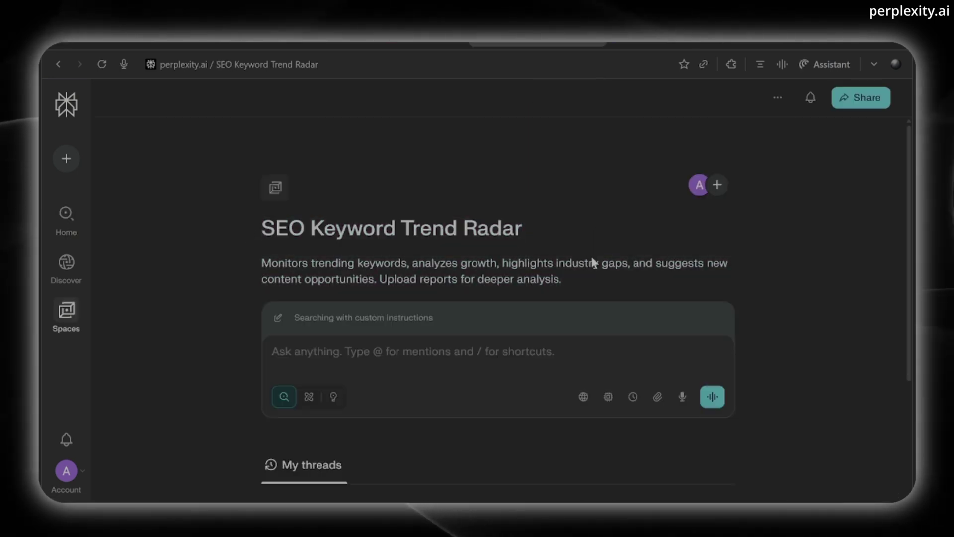
pyautogui.moveTo(66, 311)
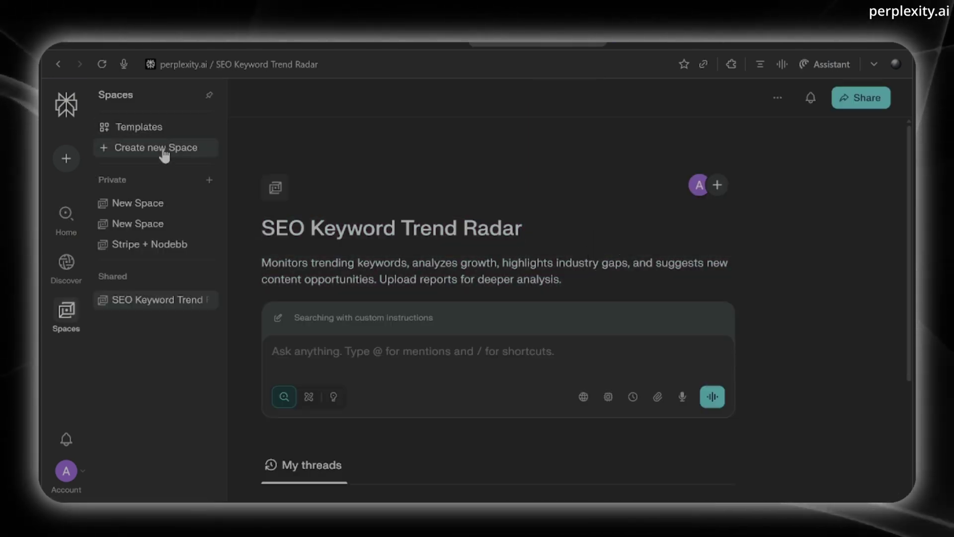
pyautogui.click(163, 150)
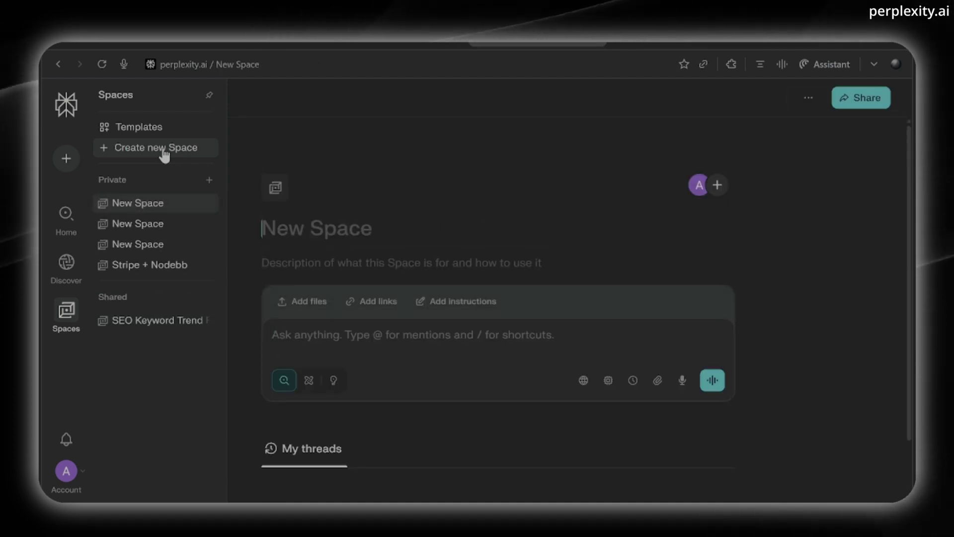
pyautogui.click(342, 221)
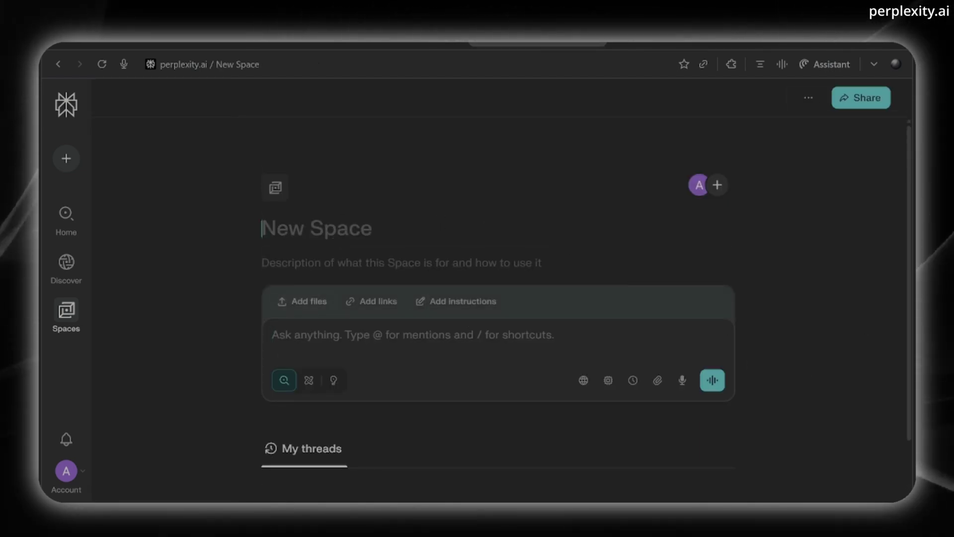
# Ask the assistant to take over the browser and build a space that finds the latest trending keywords
pyautogui.click(827, 64)
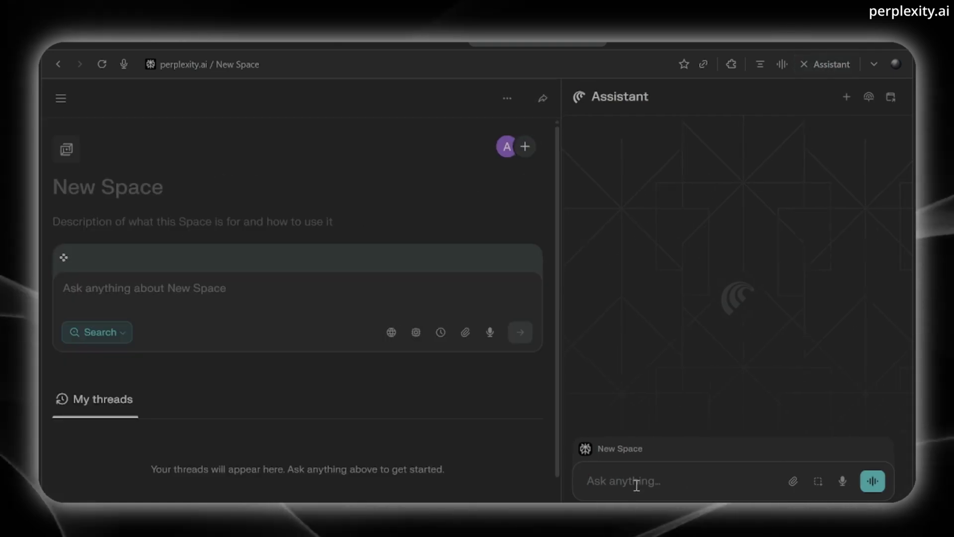
pyautogui.write('take over my browser to create')
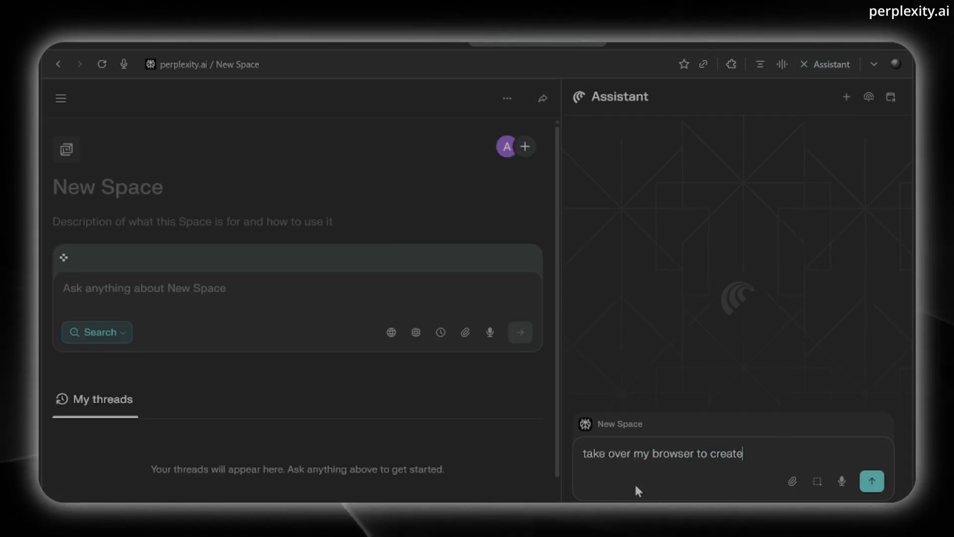
pyautogui.write(' a space for m')
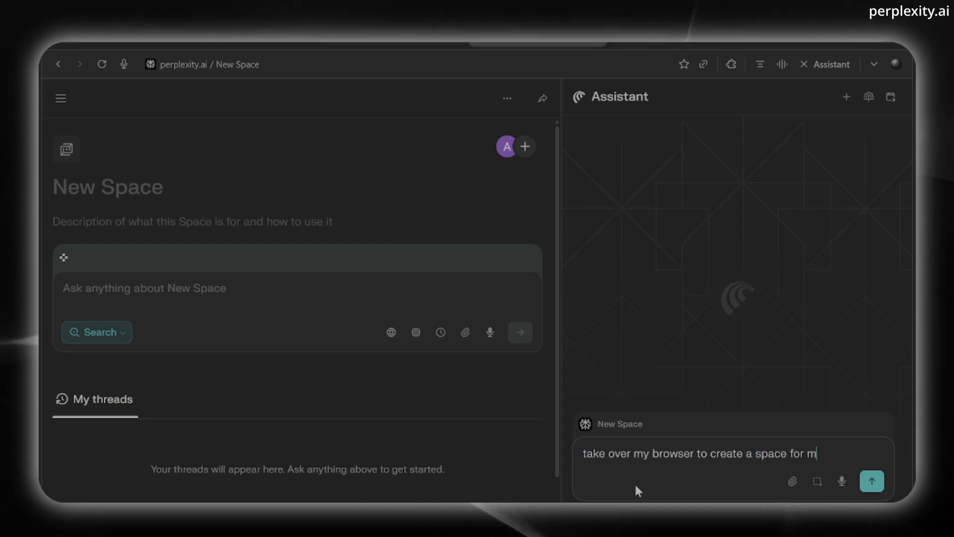
pyautogui.write('e that finds the late')
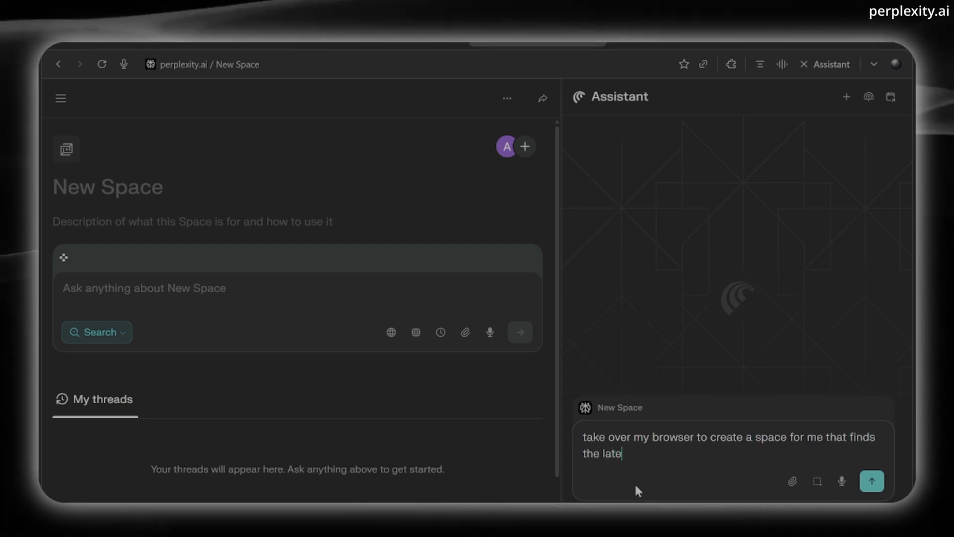
pyautogui.write('st trending ')
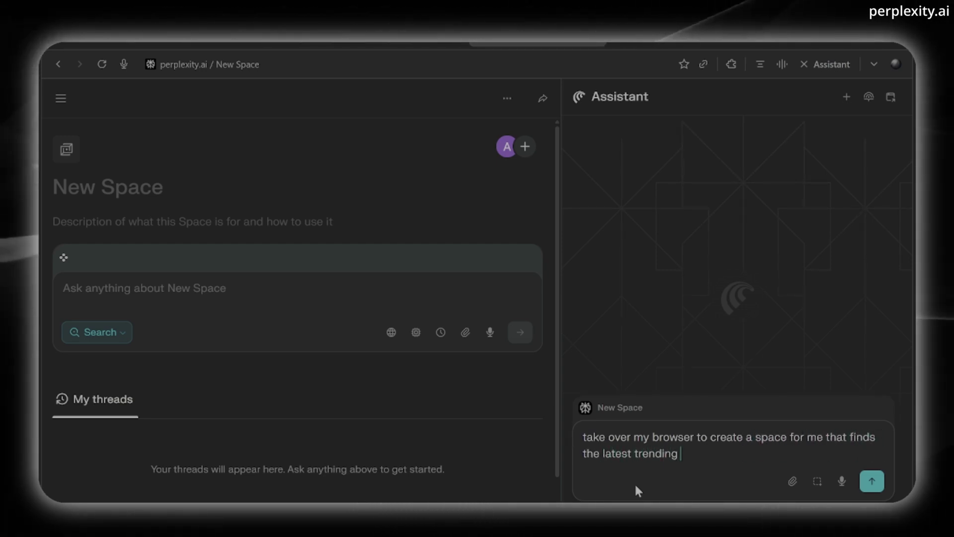
pyautogui.write('keywords in my n')
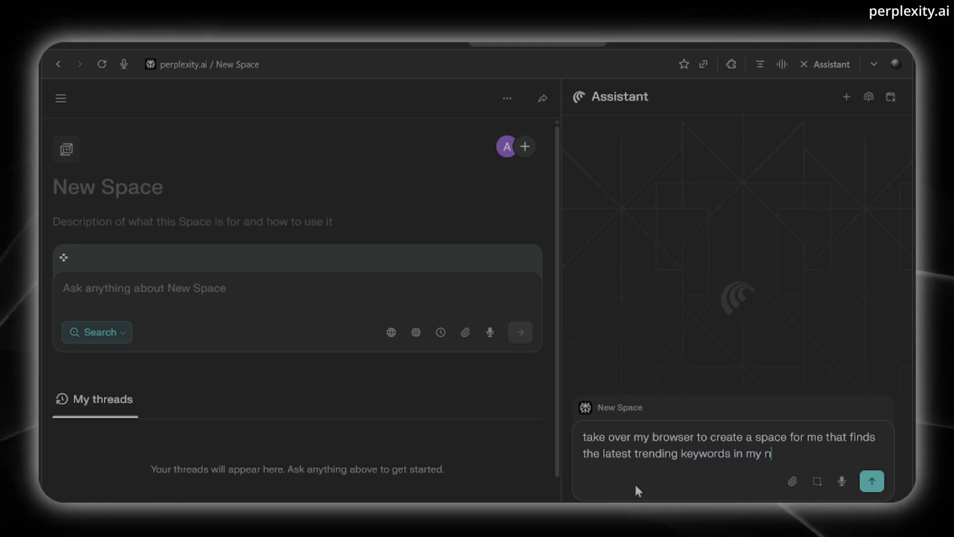
pyautogui.write('iche and organizes the dat')
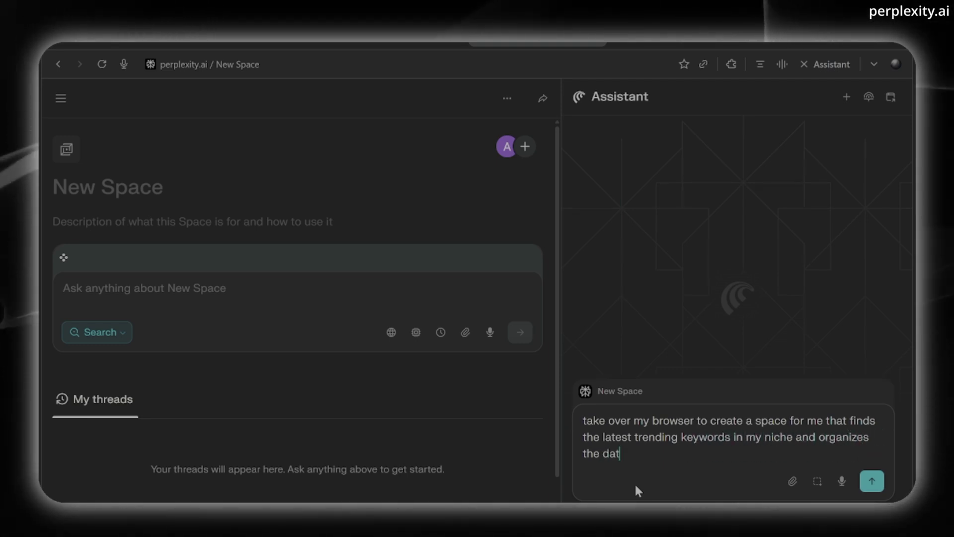
pyautogui.write('a neatly')
pyautogui.press('Return')
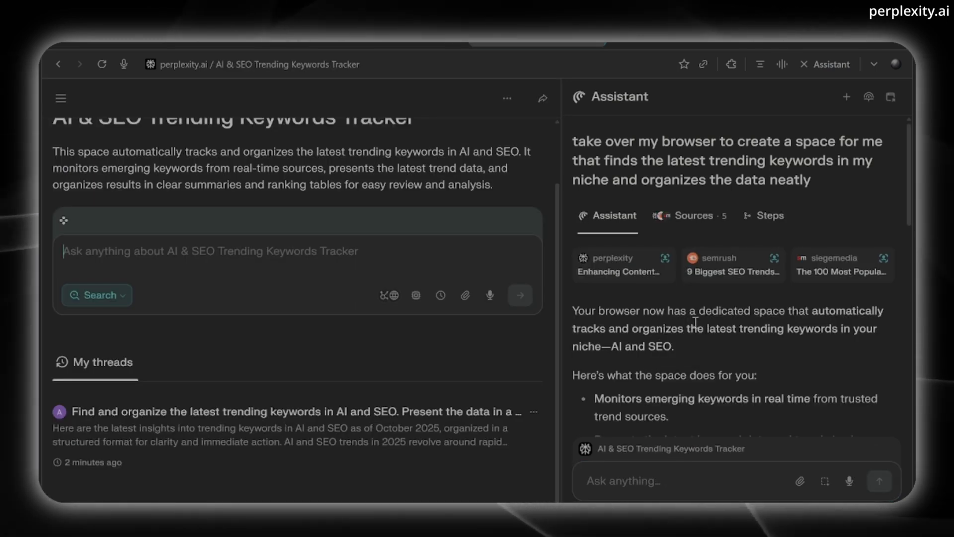
# Scroll down through the assistant's previous answer in the space
pyautogui.scroll(-2, 702, 324)
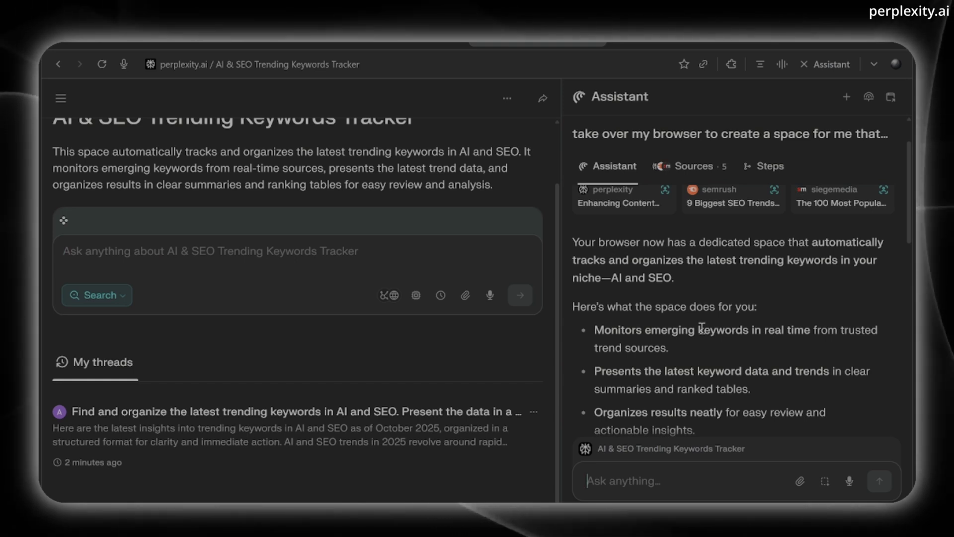
pyautogui.scroll(-4, 702, 328)
pyautogui.scroll(-10, 702, 328)
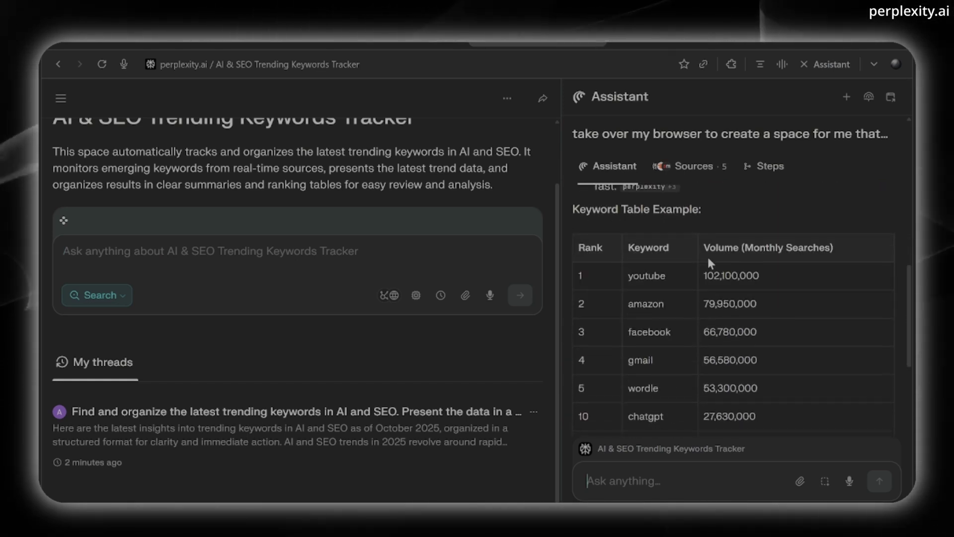
pyautogui.scroll(-5, 707, 257)
# Ask for the latest trending AI keywords with platform, search volume and difficulty, and review the table
pyautogui.write('give me the latest')
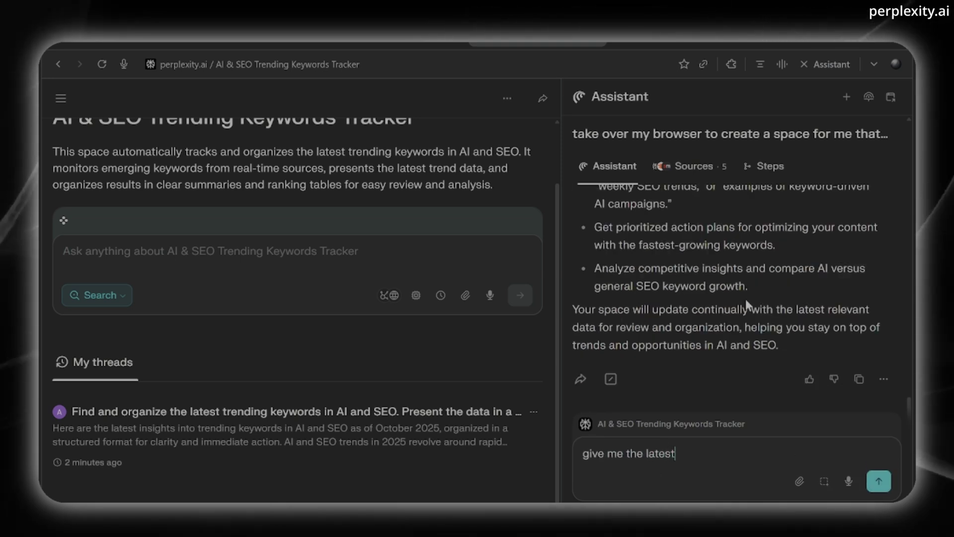
pyautogui.write(' keywords relat')
pyautogui.write('ed to AI')
pyautogui.write(' that are trending with ')
pyautogui.write('the pl')
pyautogui.write('atform sera')
pyautogui.write('ch data and comp')
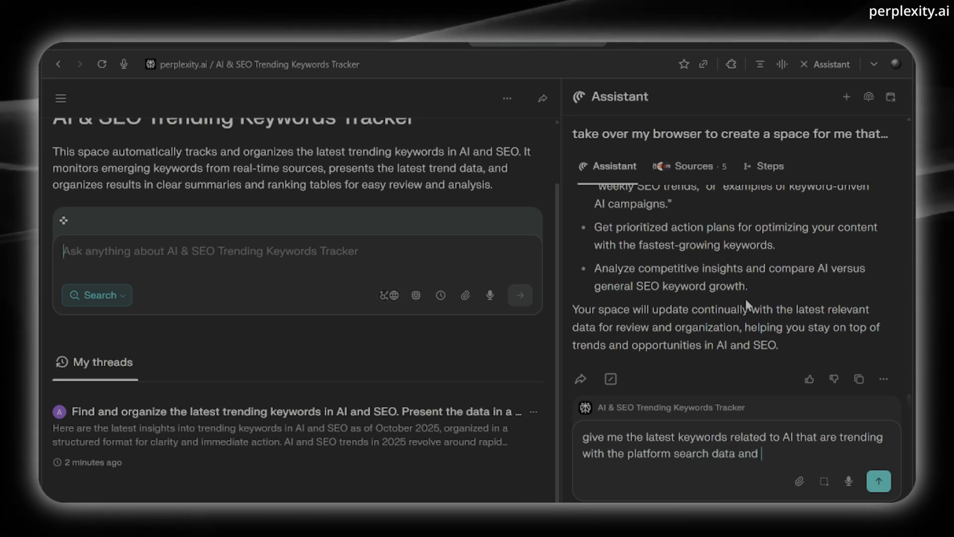
pyautogui.press('BackSpace')
pyautogui.press('BackSpace')
pyautogui.press('BackSpace')
pyautogui.press('BackSpace')
pyautogui.write('difficulty')
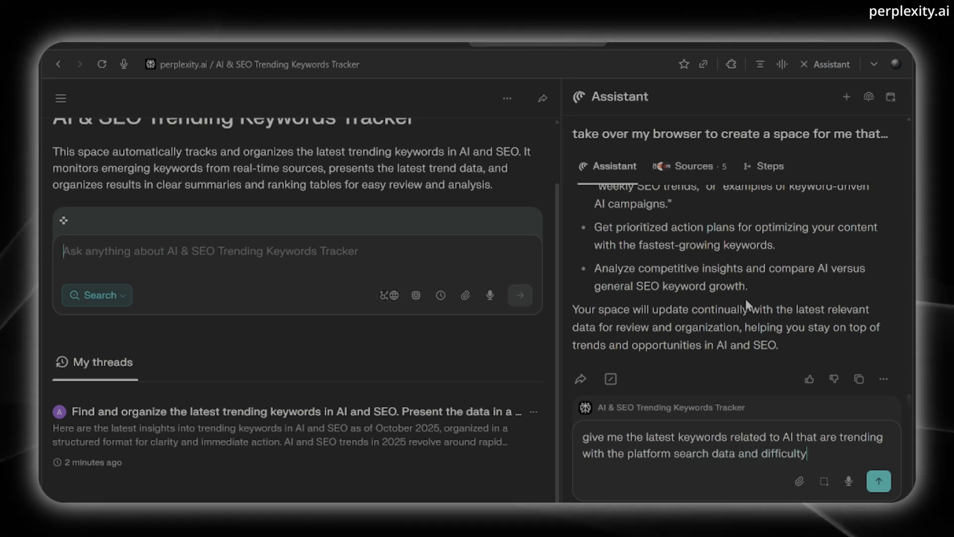
pyautogui.press('Return')
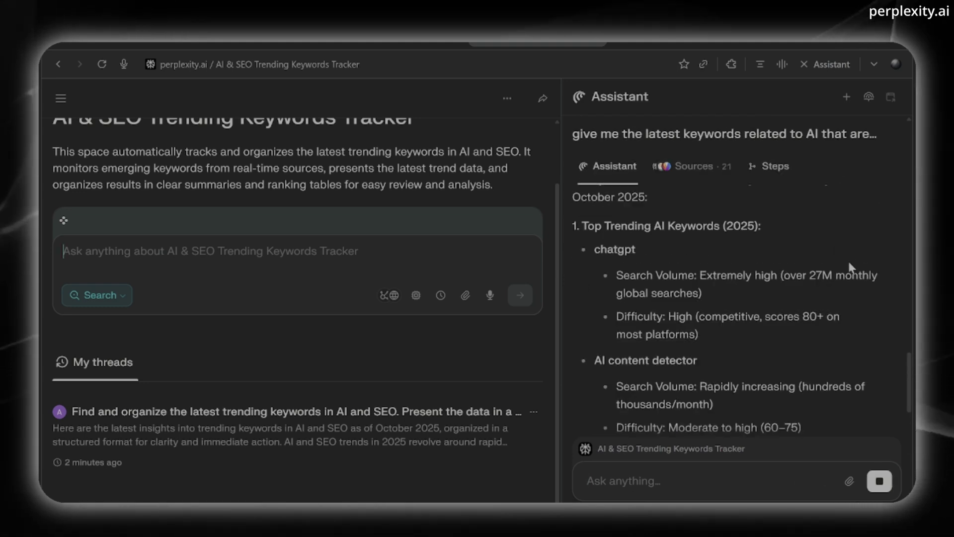
pyautogui.scroll(-15, 850, 268)
pyautogui.scroll(-2, 848, 264)
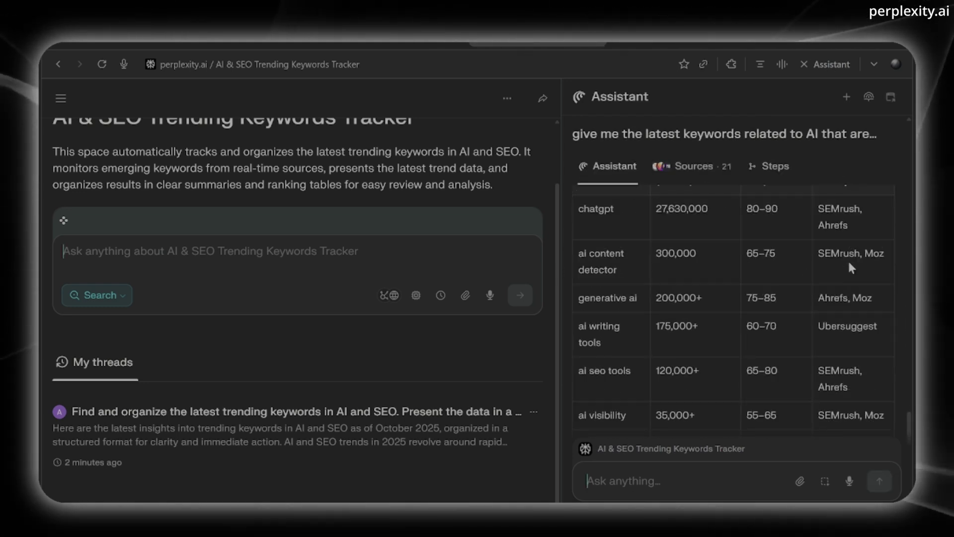
pyautogui.scroll(2, 848, 266)
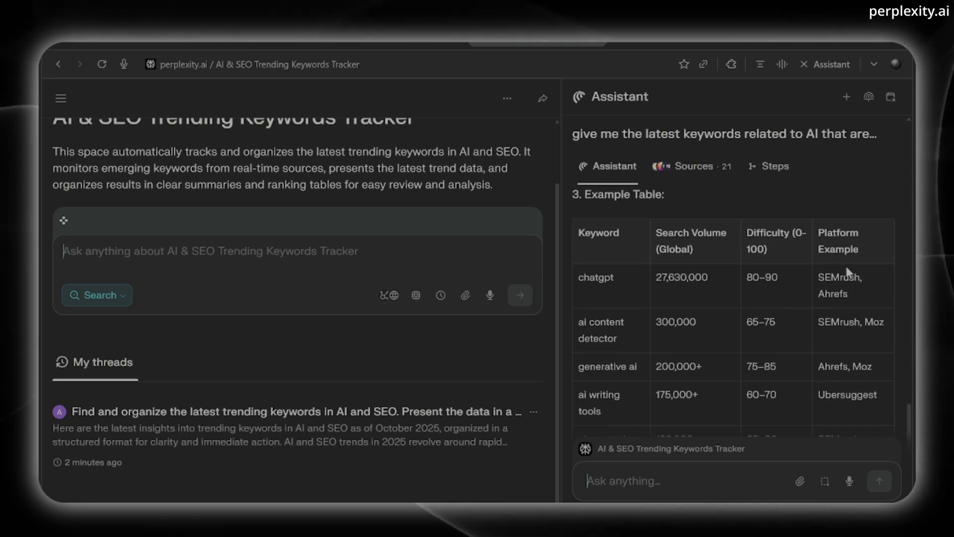
pyautogui.scroll(-2, 846, 269)
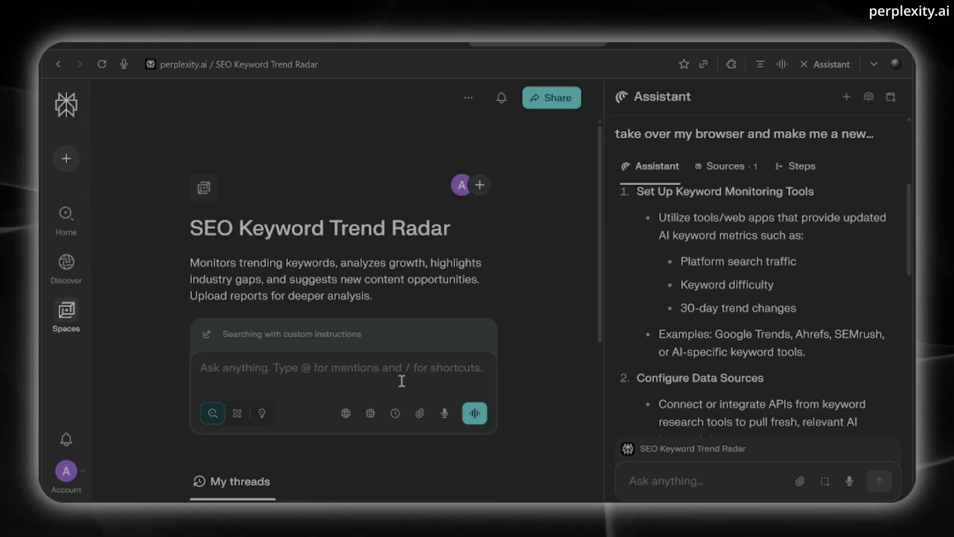
# Ask the Space for the top 10 AI-related keywords with their metrics in a table, then review the answer
pyautogui.click(401, 381)
pyautogui.write('show me the top 10 AI related')
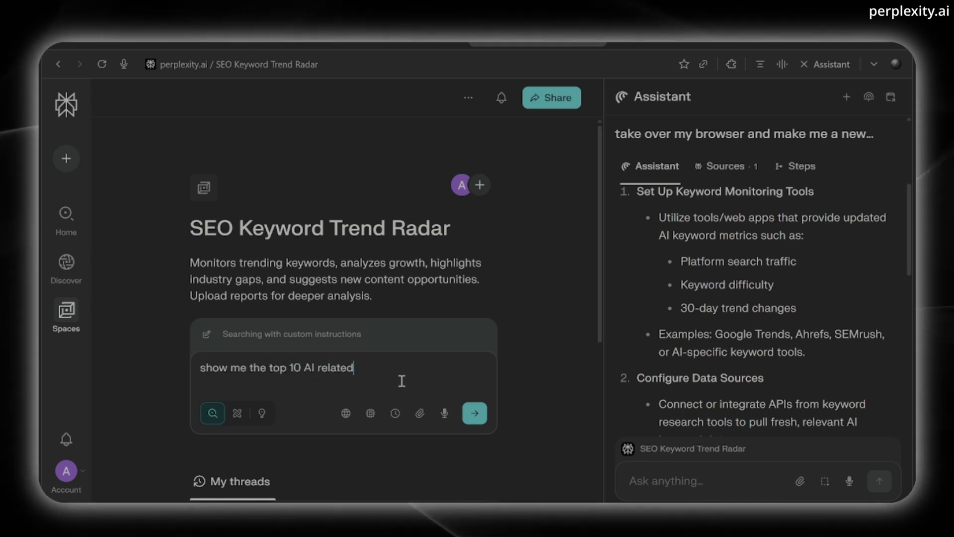
pyautogui.write(' keywords a')
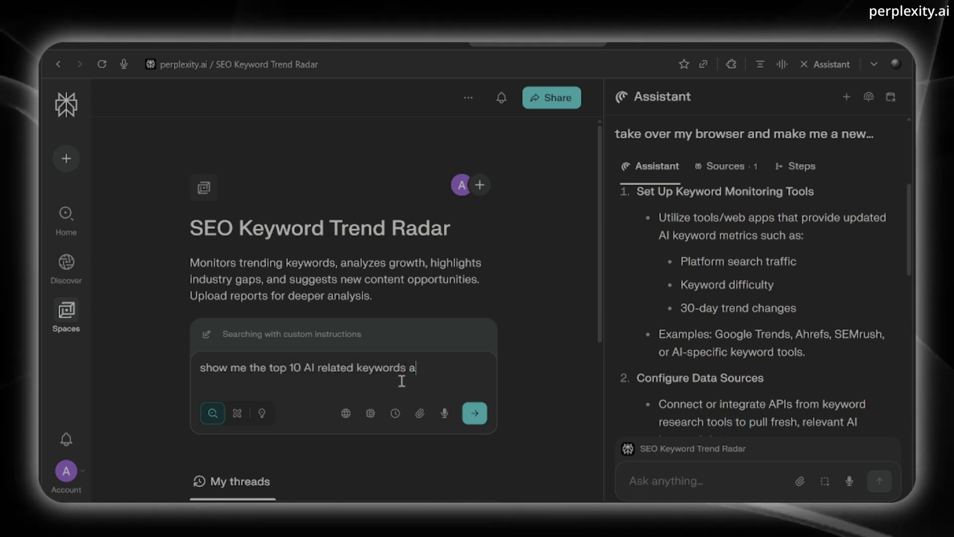
pyautogui.write('nd all of the necessary')
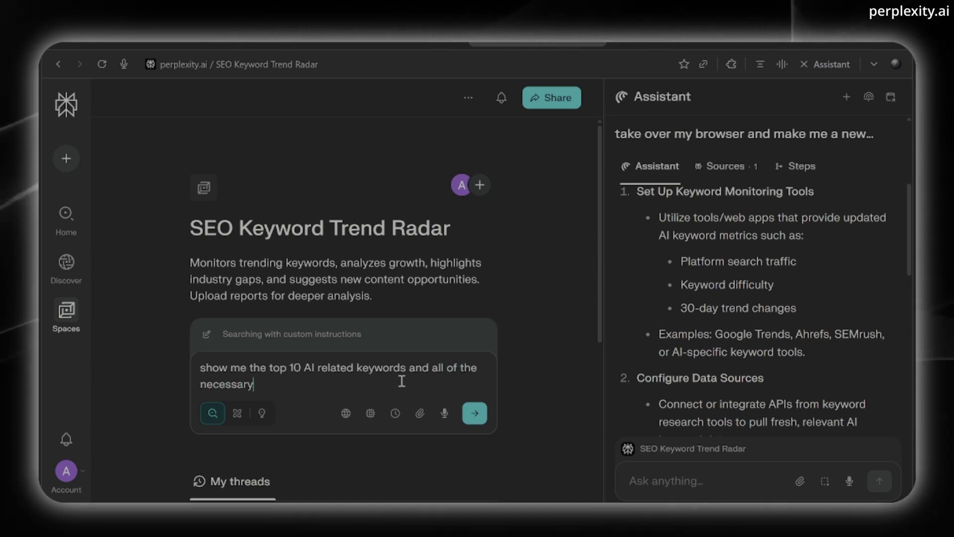
pyautogui.write(' metrics in')
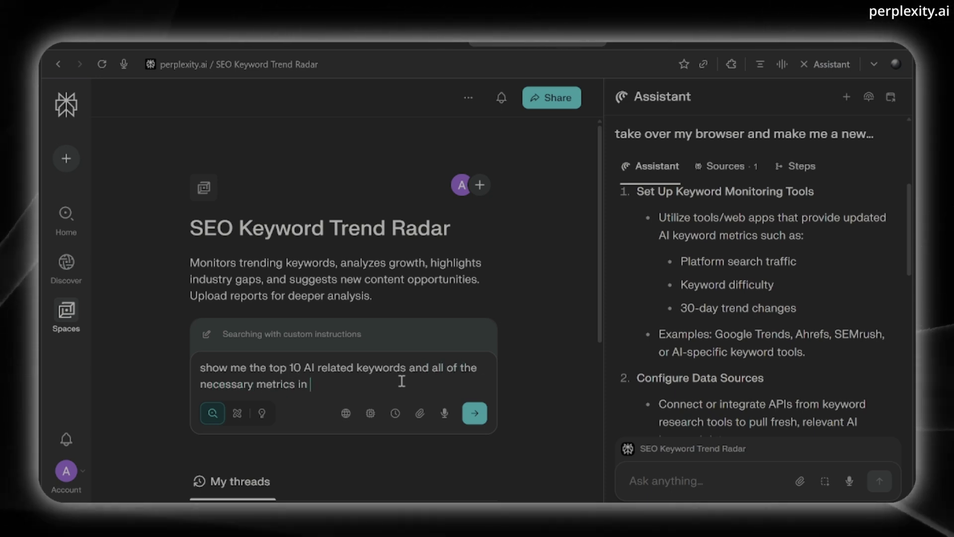
pyautogui.write(' a table for the last 30 days of da')
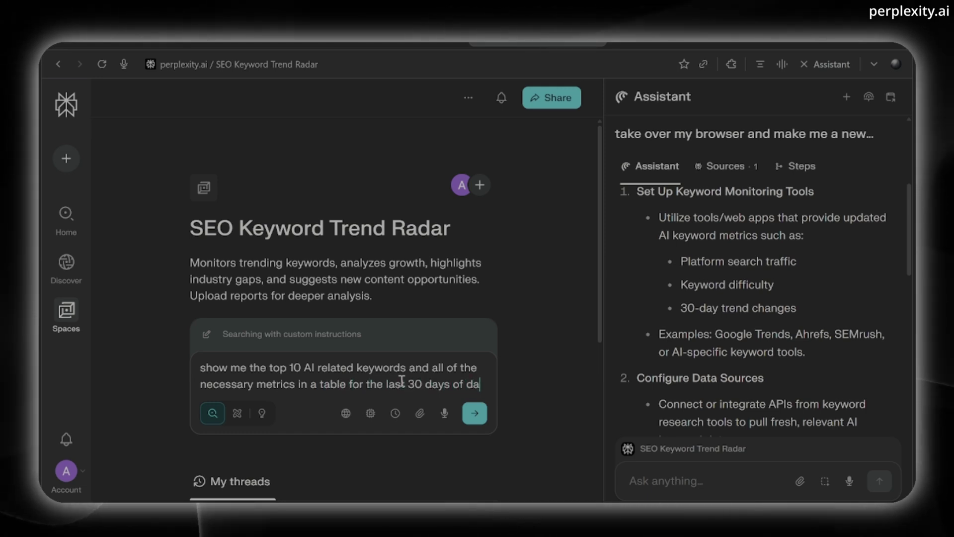
pyautogui.press('Return')
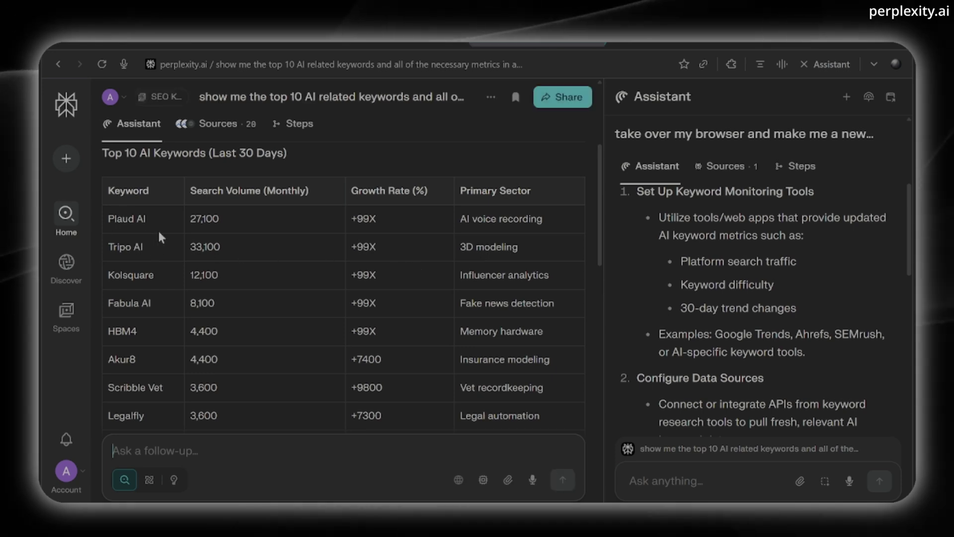
pyautogui.scroll(-3, 379, 249)
pyautogui.scroll(3, 379, 249)
pyautogui.scroll(-4, 379, 249)
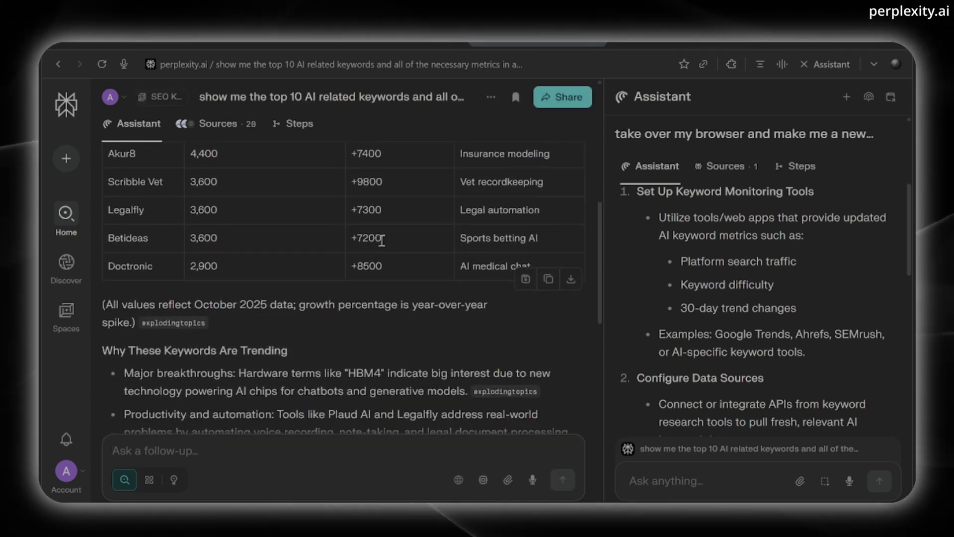
pyautogui.scroll(-10, 380, 236)
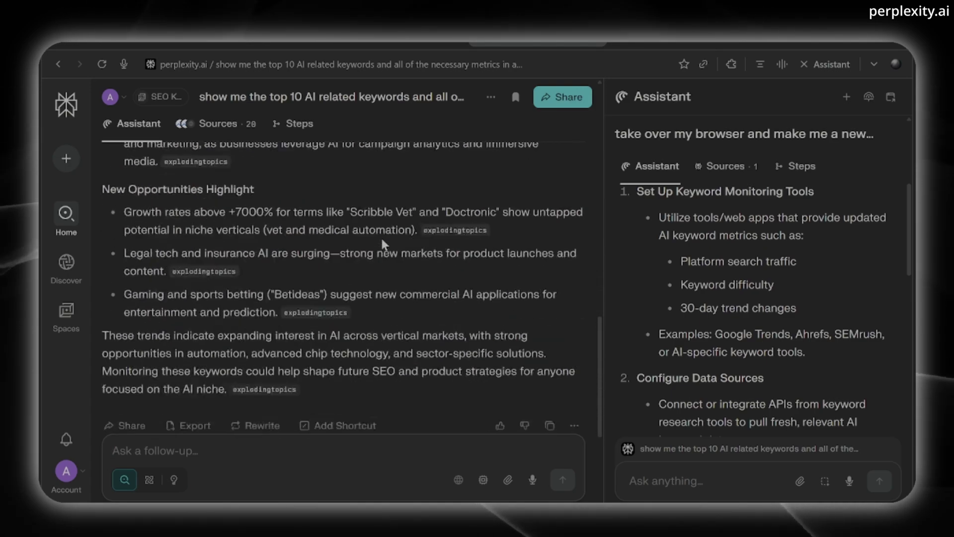